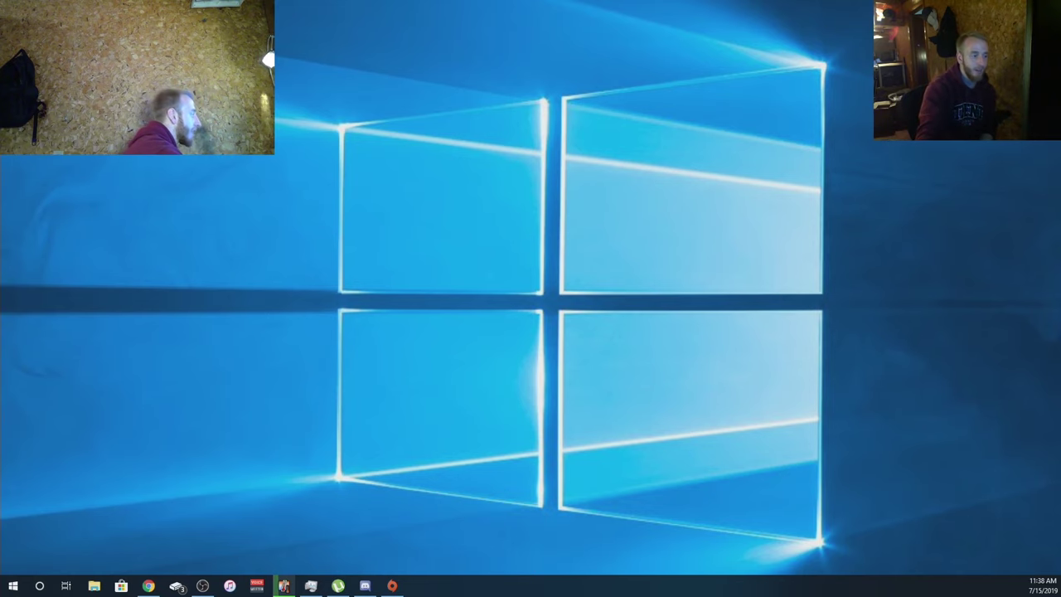
- Bring the VoiceMeeter mixer, with outputs A1 and A2 assigned, to the front from the taskbar
{"action": "left_click", "coordinate": [257, 586]}
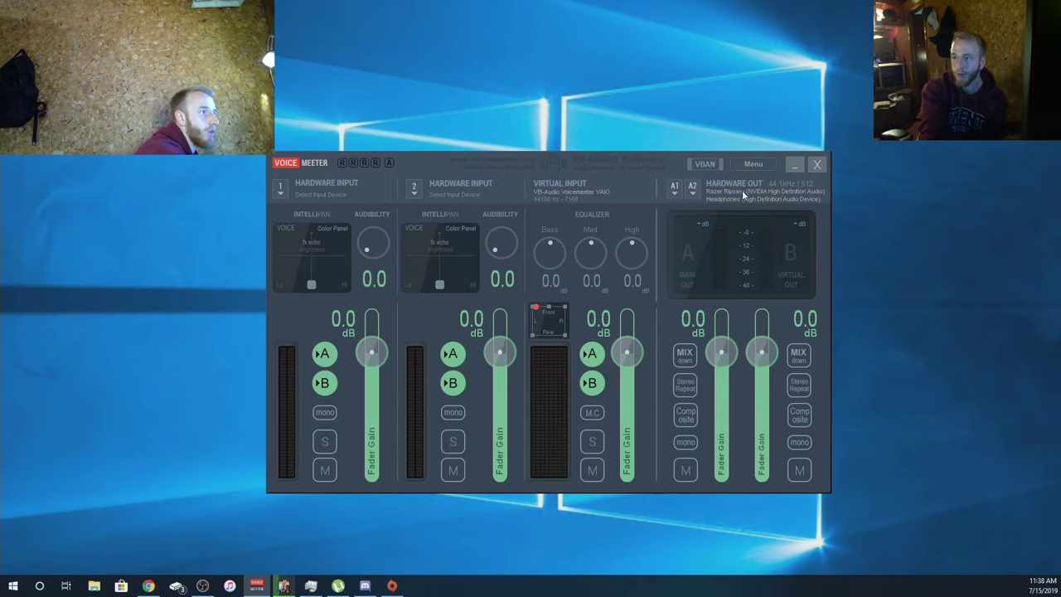
- In Display settings, keep Multiple displays set to 'Extend these displays'
{"action": "right_click", "coordinate": [200, 404]}
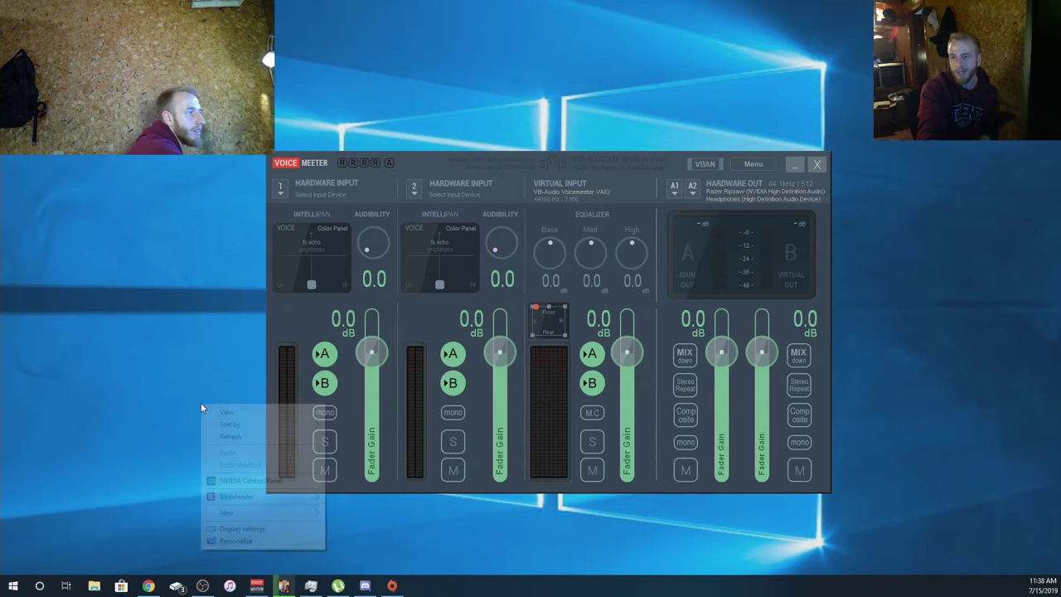
{"action": "left_click", "coordinate": [242, 529]}
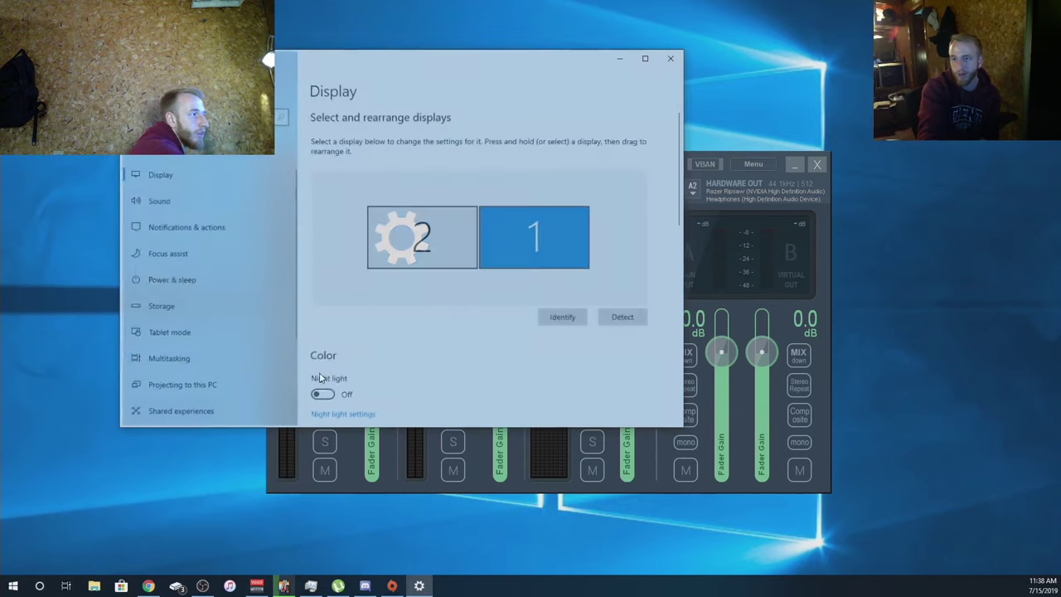
{"action": "scroll", "coordinate": [370, 326], "scroll_direction": "down", "scroll_amount": 10}
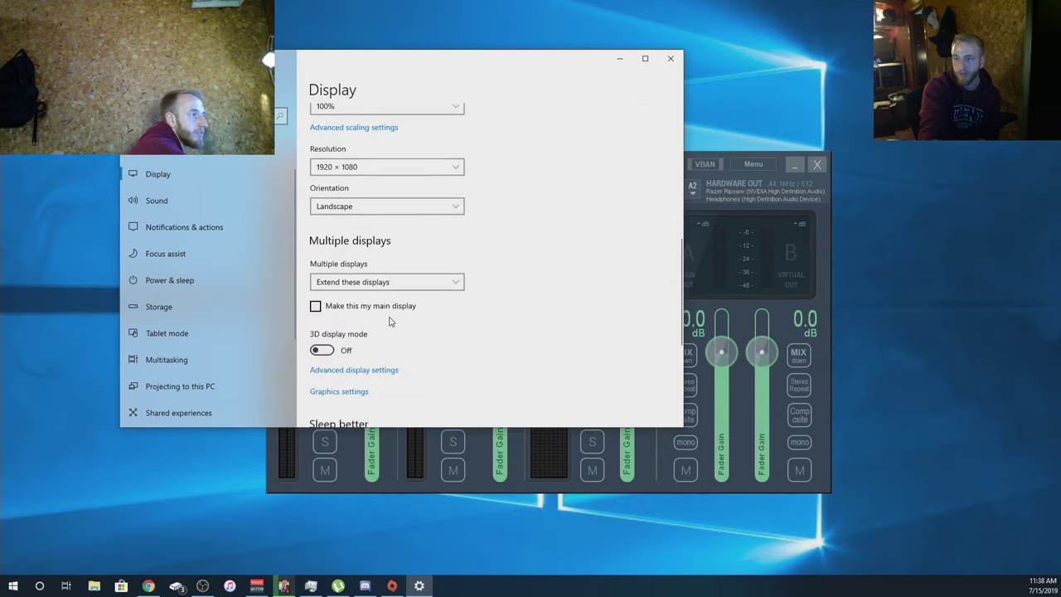
{"action": "scroll", "coordinate": [393, 320], "scroll_direction": "down", "scroll_amount": 3}
{"action": "scroll", "coordinate": [406, 310], "scroll_direction": "up", "scroll_amount": 6}
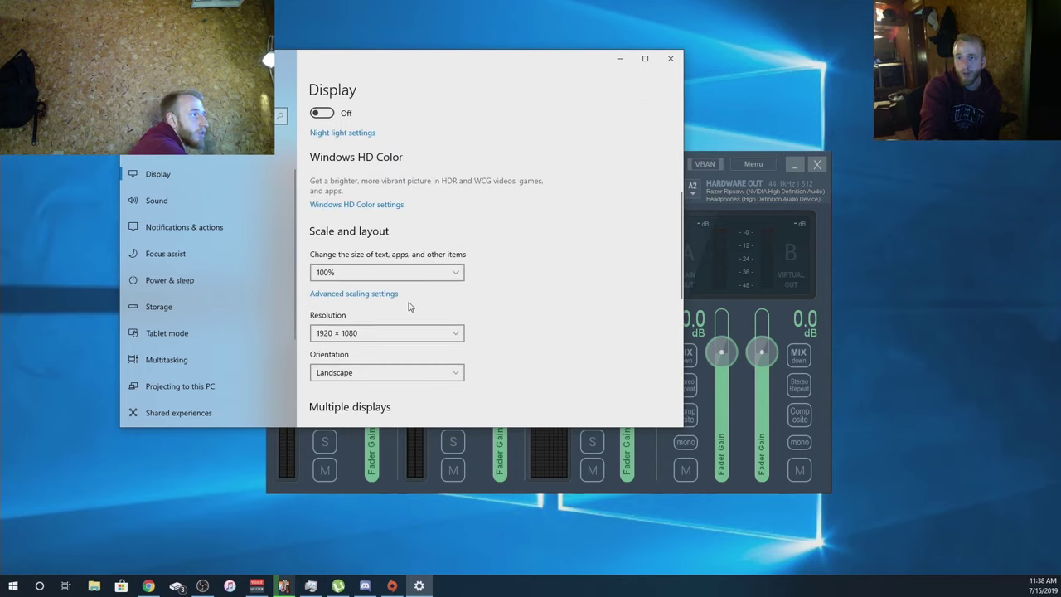
{"action": "scroll", "coordinate": [409, 307], "scroll_direction": "up", "scroll_amount": 4}
{"action": "scroll", "coordinate": [410, 306], "scroll_direction": "down", "scroll_amount": 5}
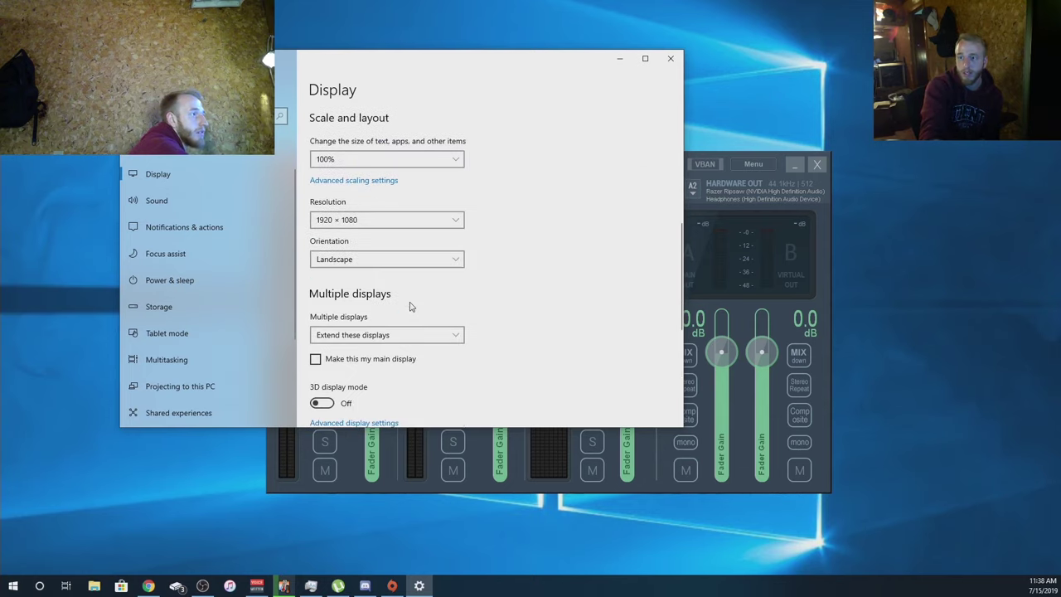
{"action": "scroll", "coordinate": [410, 307], "scroll_direction": "down", "scroll_amount": 1}
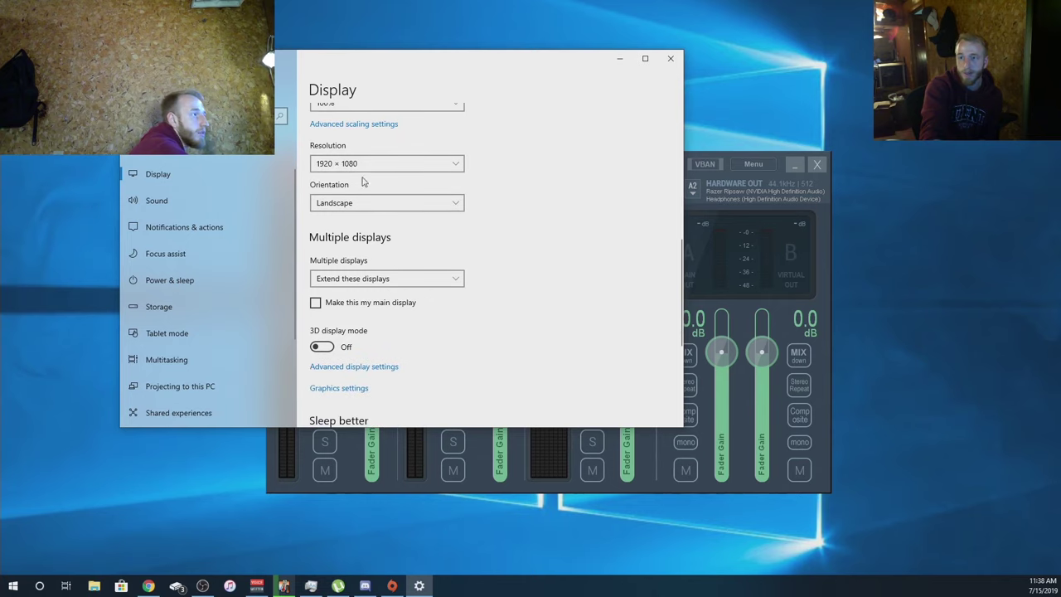
{"action": "scroll", "coordinate": [369, 248], "scroll_direction": "down", "scroll_amount": 1}
{"action": "left_click", "coordinate": [374, 230]}
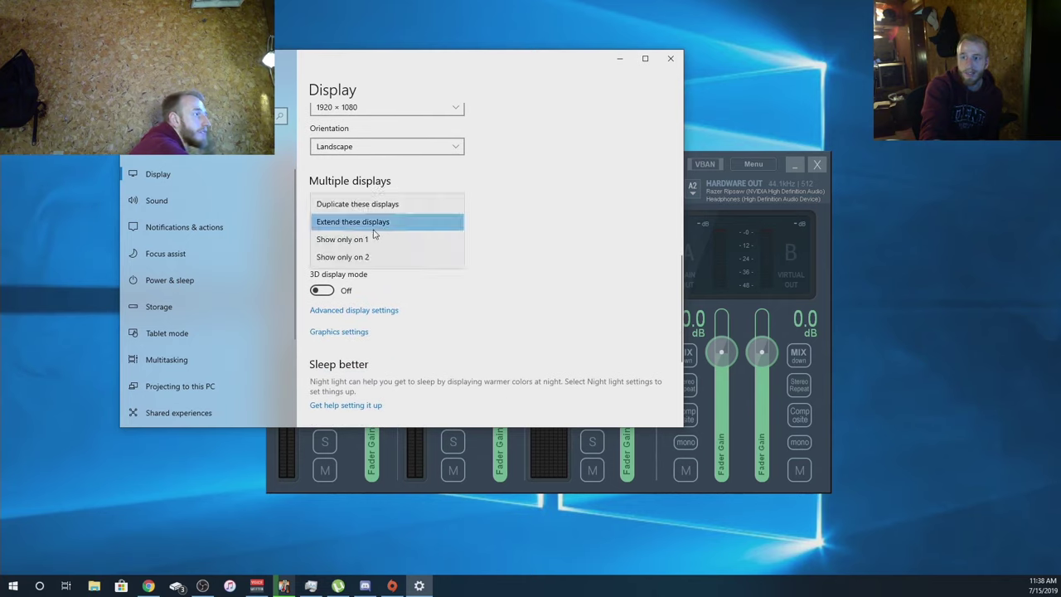
{"action": "left_click", "coordinate": [377, 232]}
- Identify which monitor is display 1, then close Settings
{"action": "scroll", "coordinate": [475, 239], "scroll_direction": "up", "scroll_amount": 5}
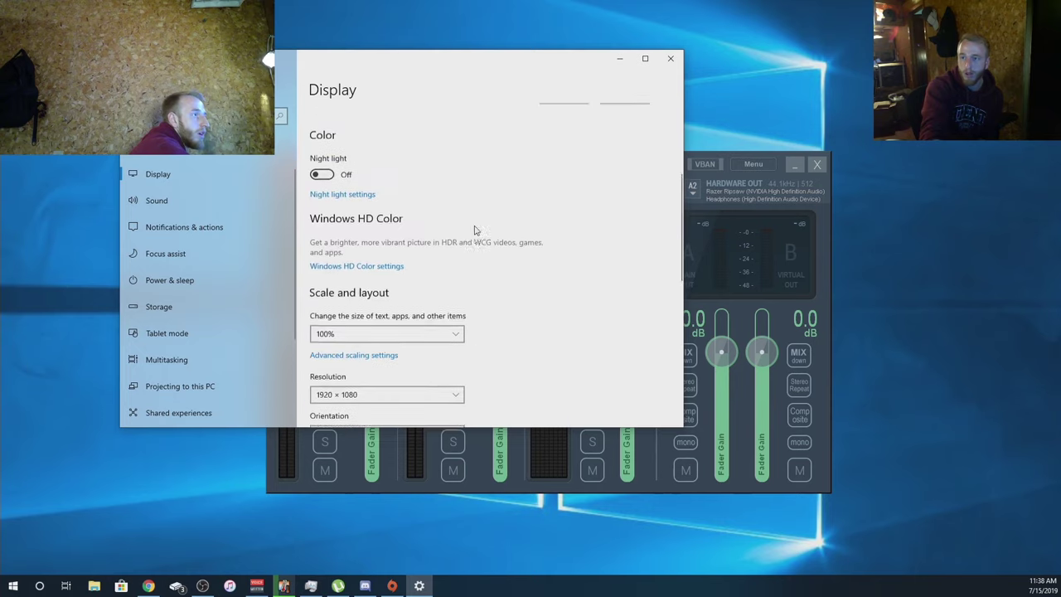
{"action": "left_click", "coordinate": [563, 317]}
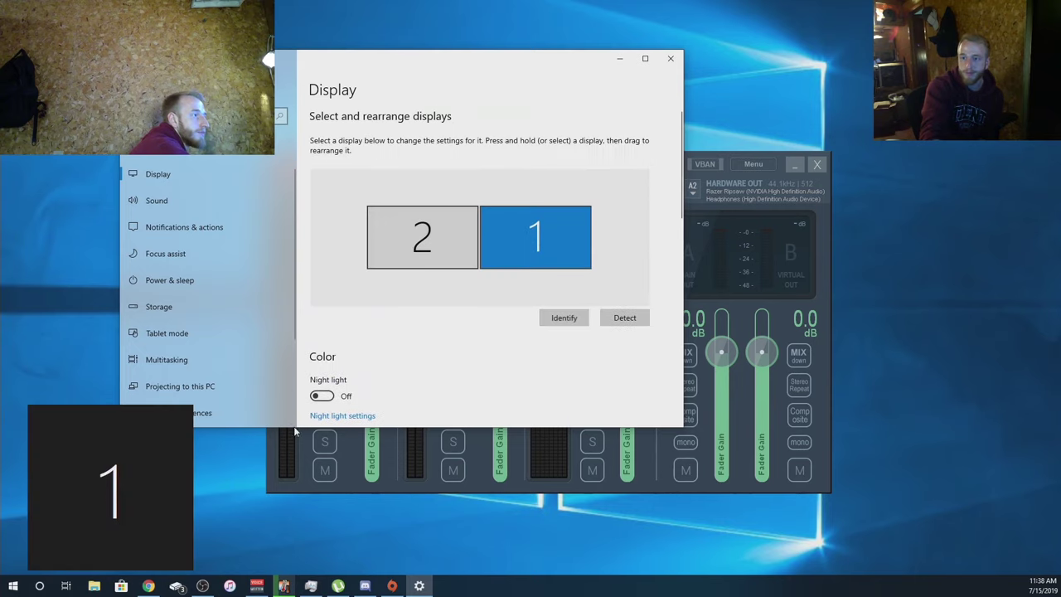
{"action": "left_click", "coordinate": [671, 58]}
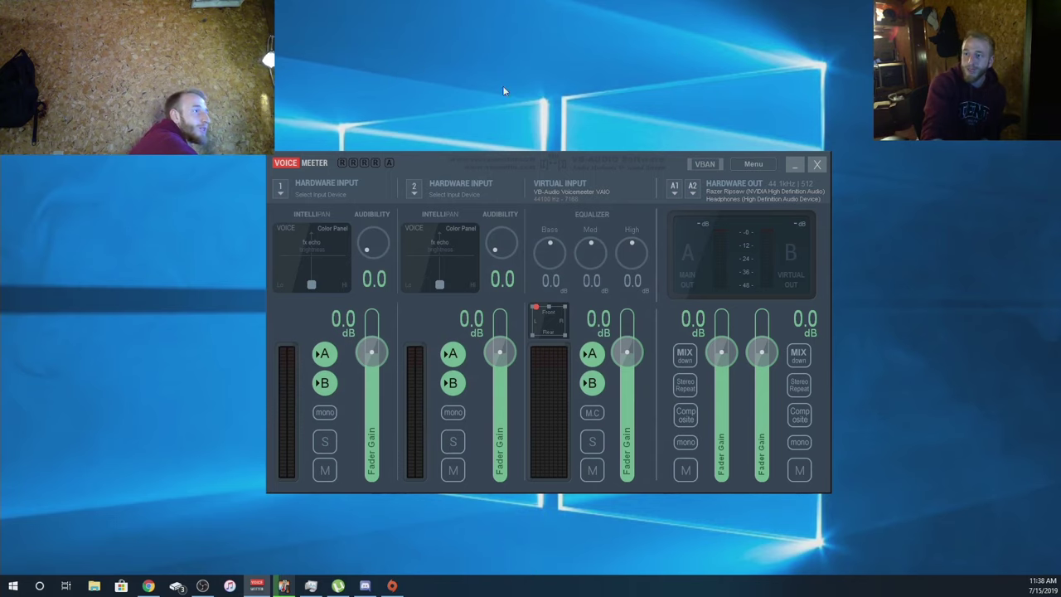
{"action": "left_click", "coordinate": [675, 187]}
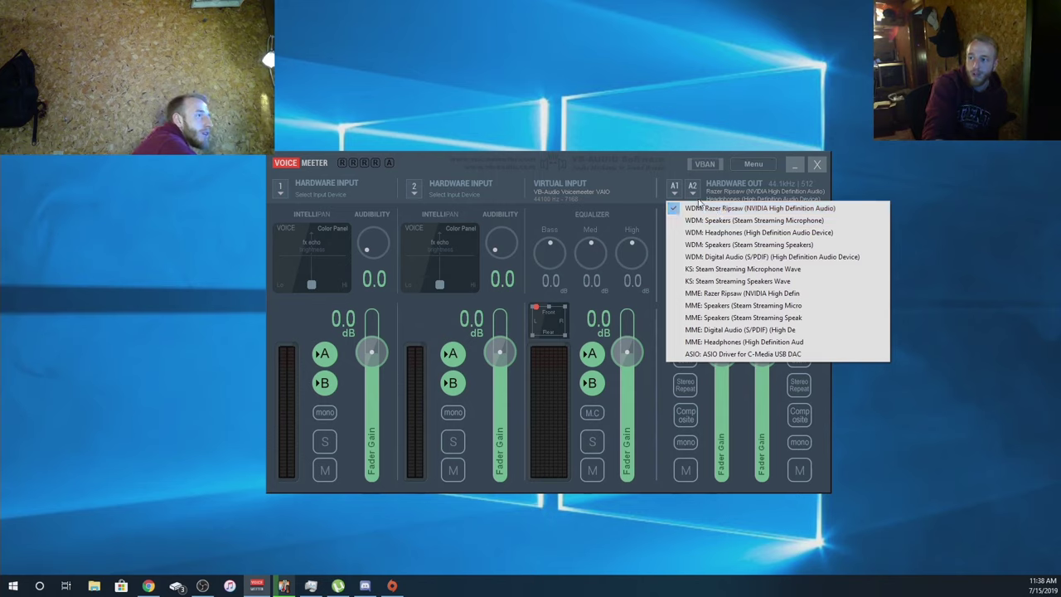
{"action": "left_click", "coordinate": [692, 189]}
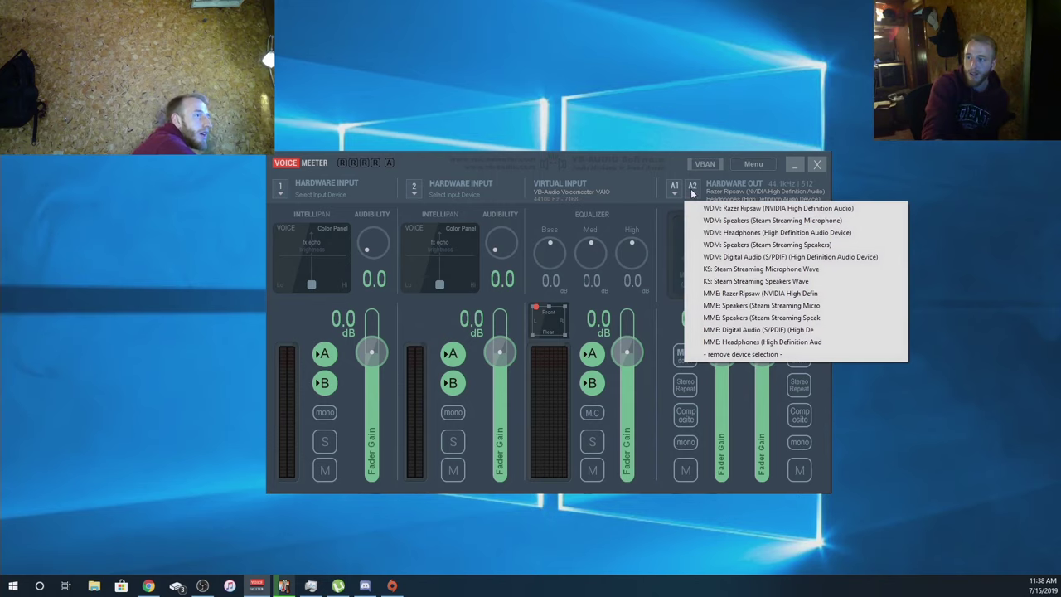
{"action": "left_click", "coordinate": [615, 187]}
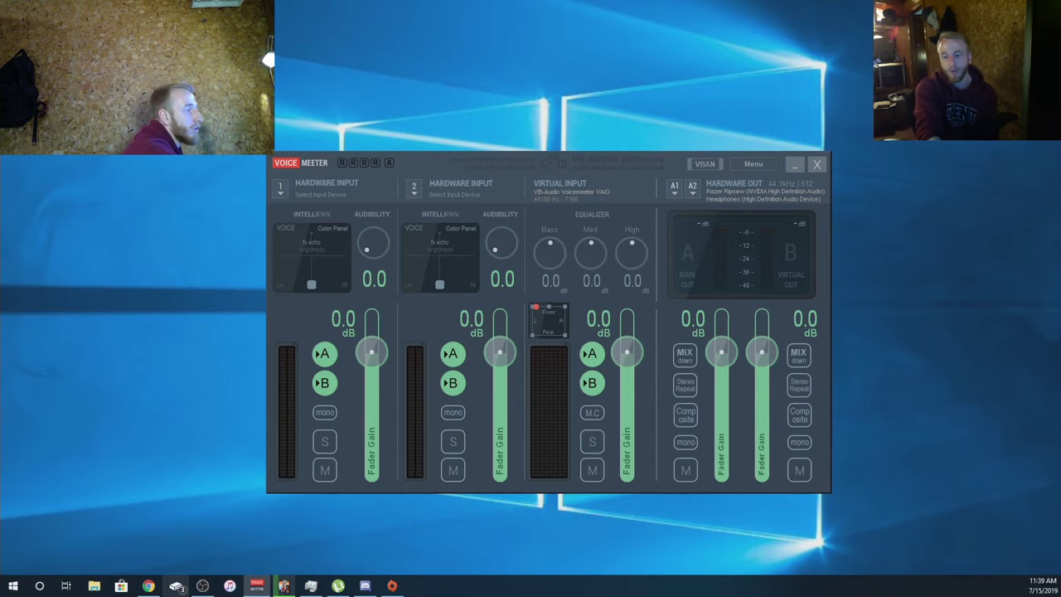
{"action": "left_click", "coordinate": [202, 586]}
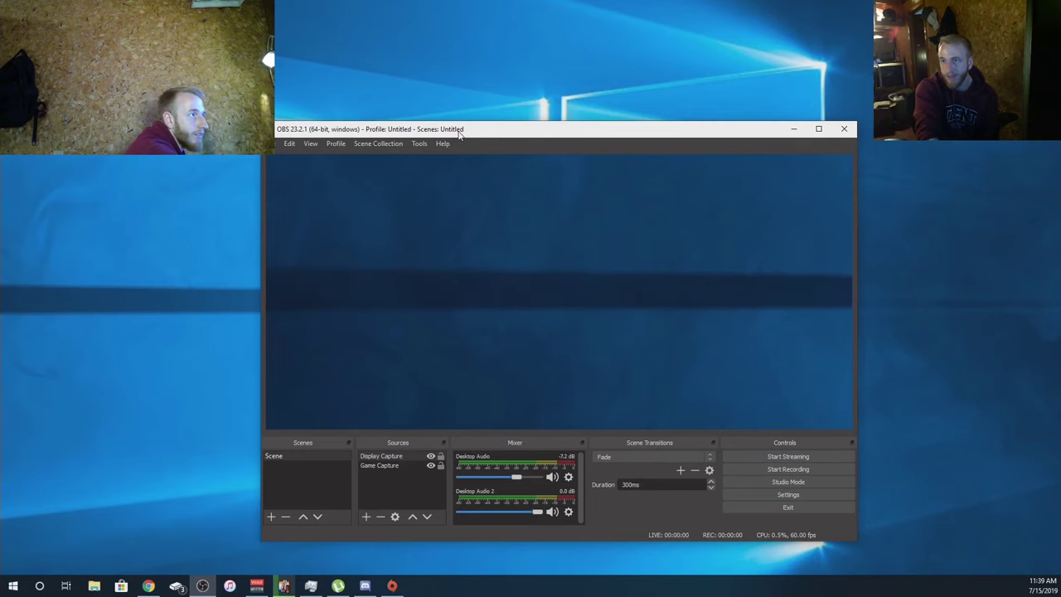
- Move the OBS window up and to the right, dismissing the add-source menu unused
{"action": "left_click_drag", "start_coordinate": [459, 135], "coordinate": [566, 116]}
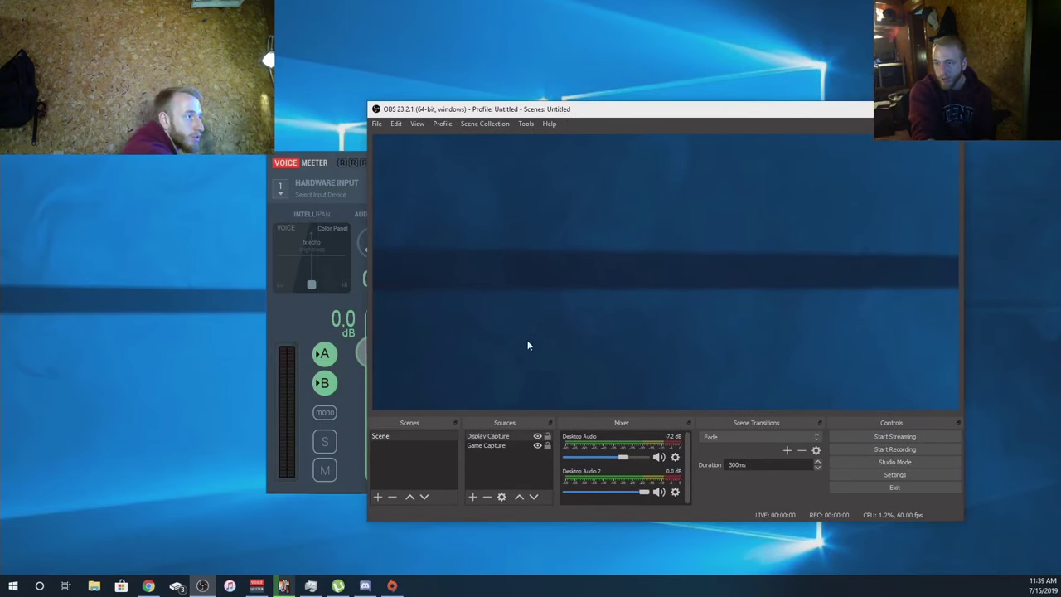
{"action": "right_click", "coordinate": [495, 462]}
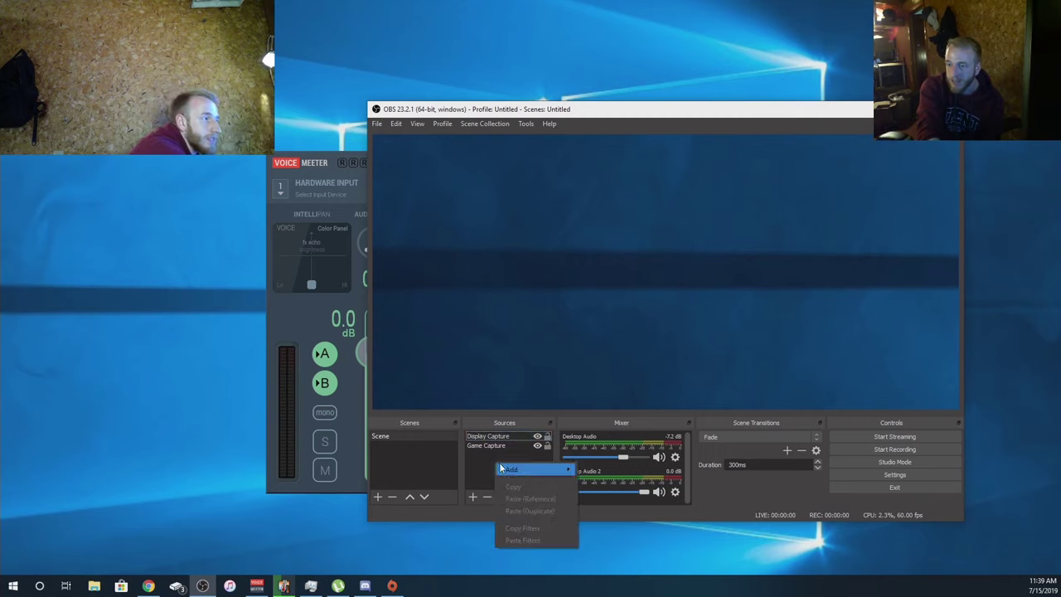
{"action": "mouse_move", "coordinate": [509, 471]}
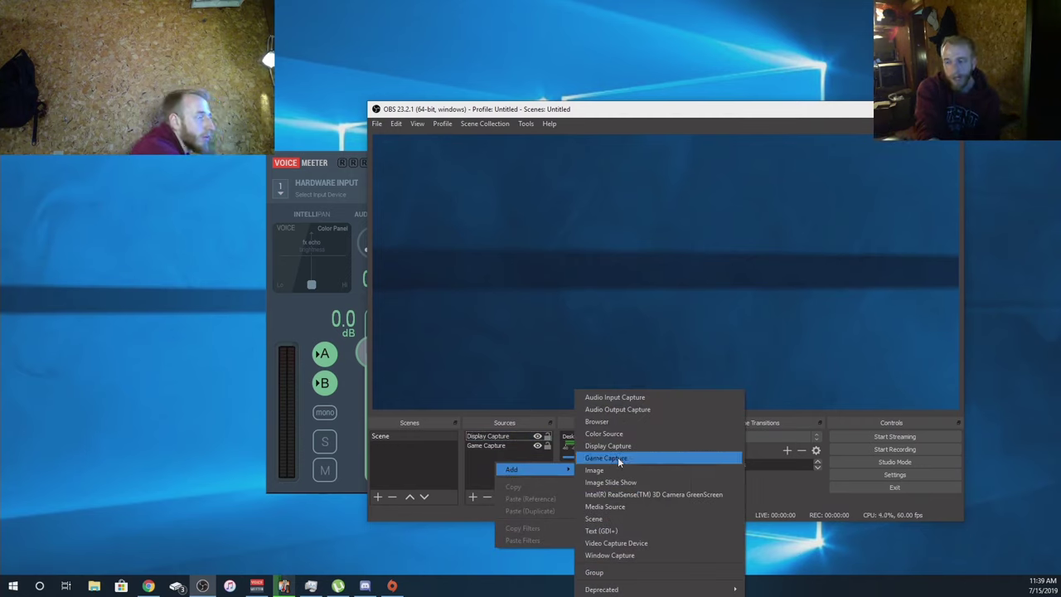
{"action": "left_click", "coordinate": [473, 448]}
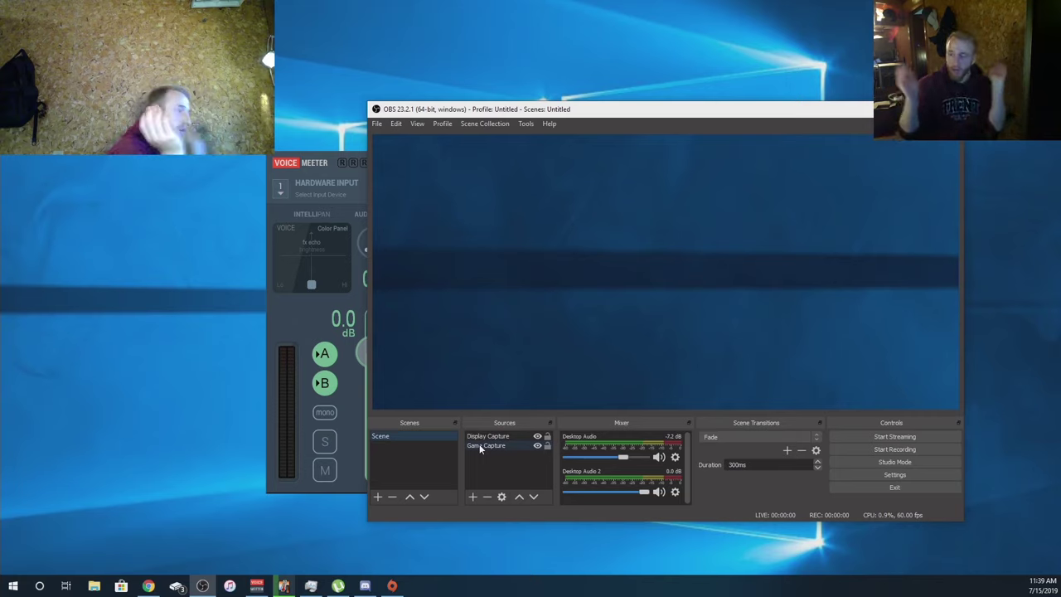
- Check the Display Capture source captures Display 1 at 1920x1080, then close its properties
{"action": "right_click", "coordinate": [569, 228]}
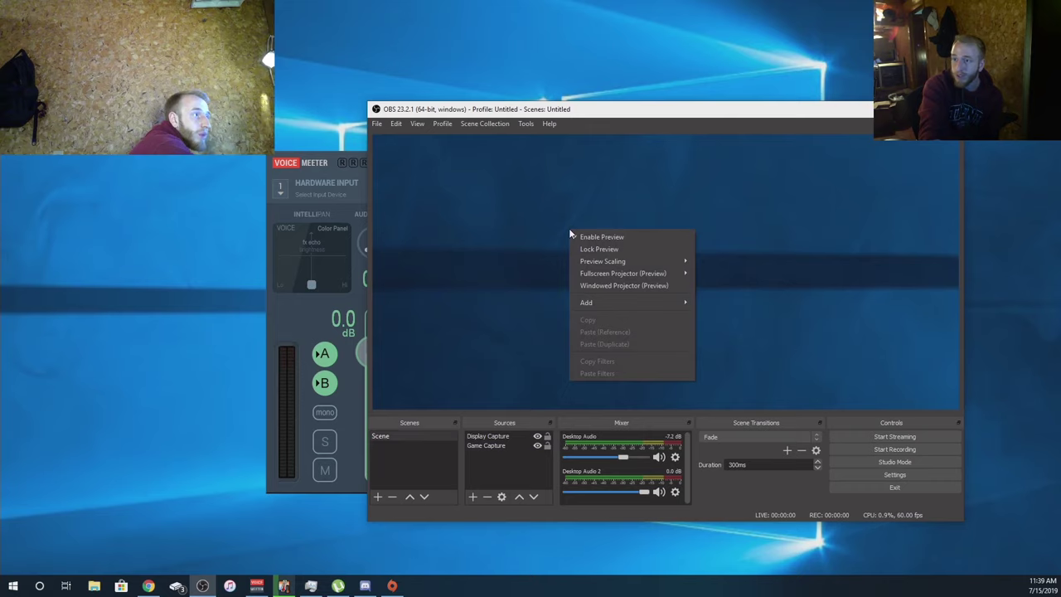
{"action": "left_click", "coordinate": [520, 361]}
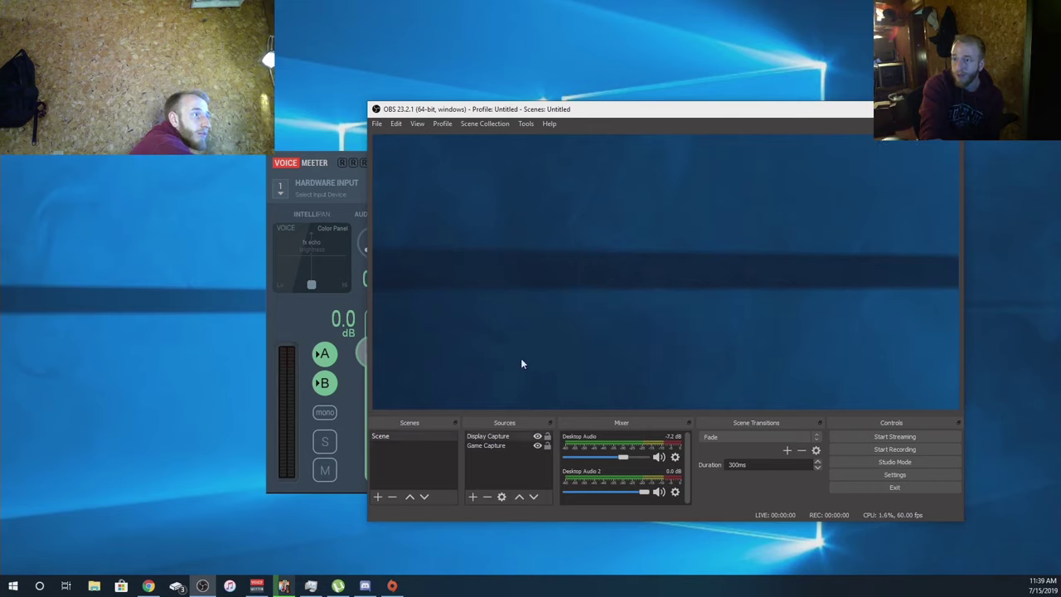
{"action": "double_click", "coordinate": [497, 438]}
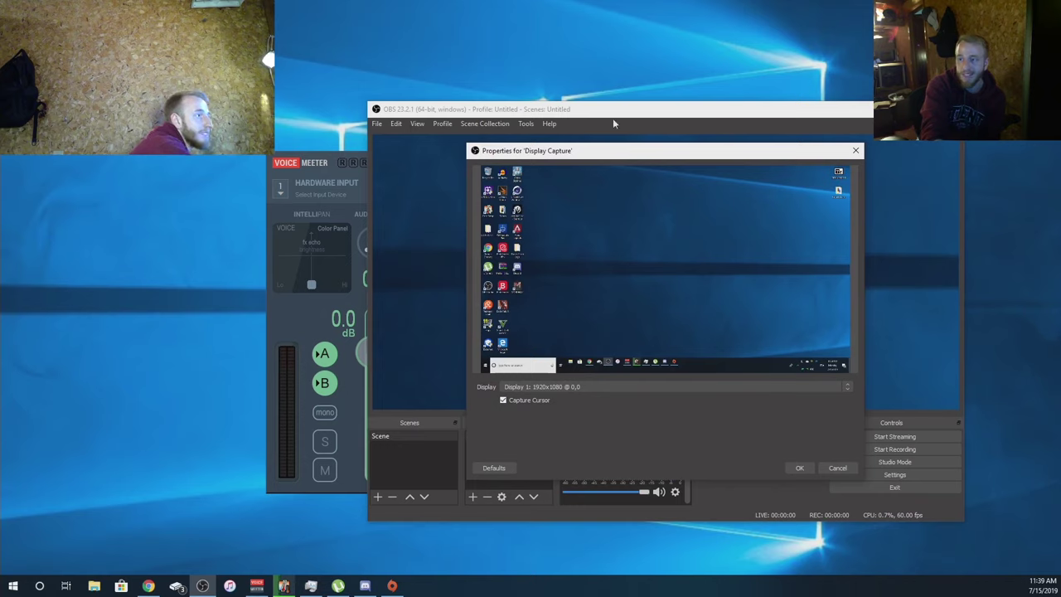
{"action": "left_click", "coordinate": [855, 150]}
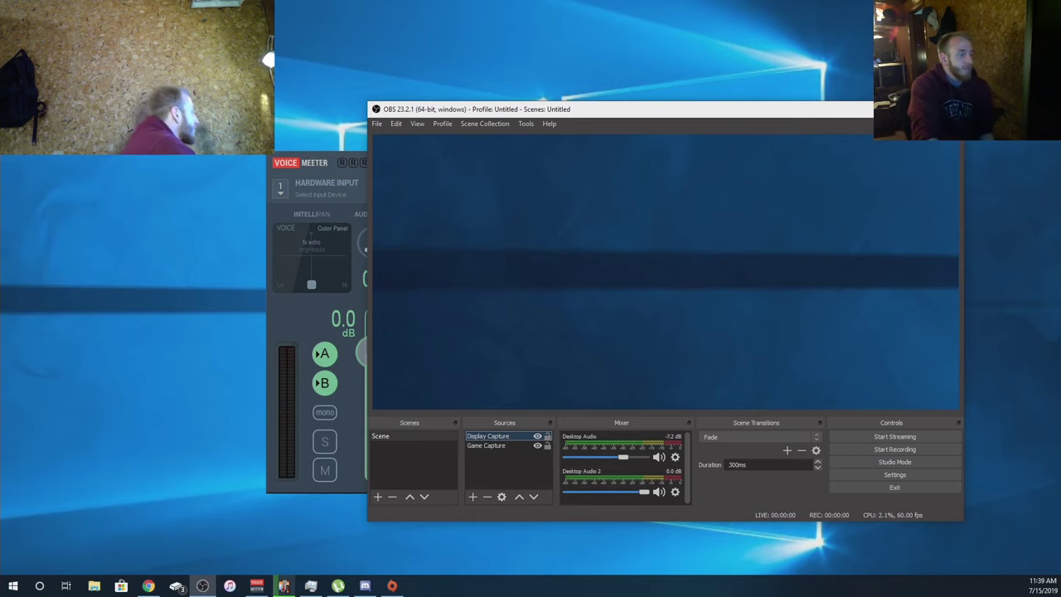
- Switch to Chrome with the YouTube video, toggling full screen with F11
{"action": "key", "text": "alt+Tab"}
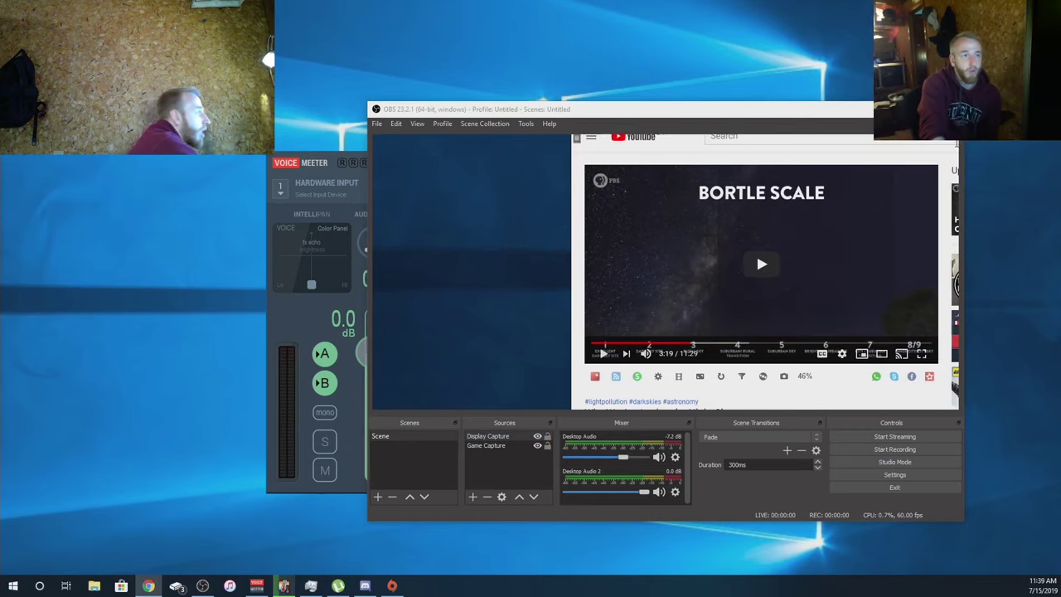
{"action": "key", "text": "F11"}
{"action": "key", "text": "F11"}
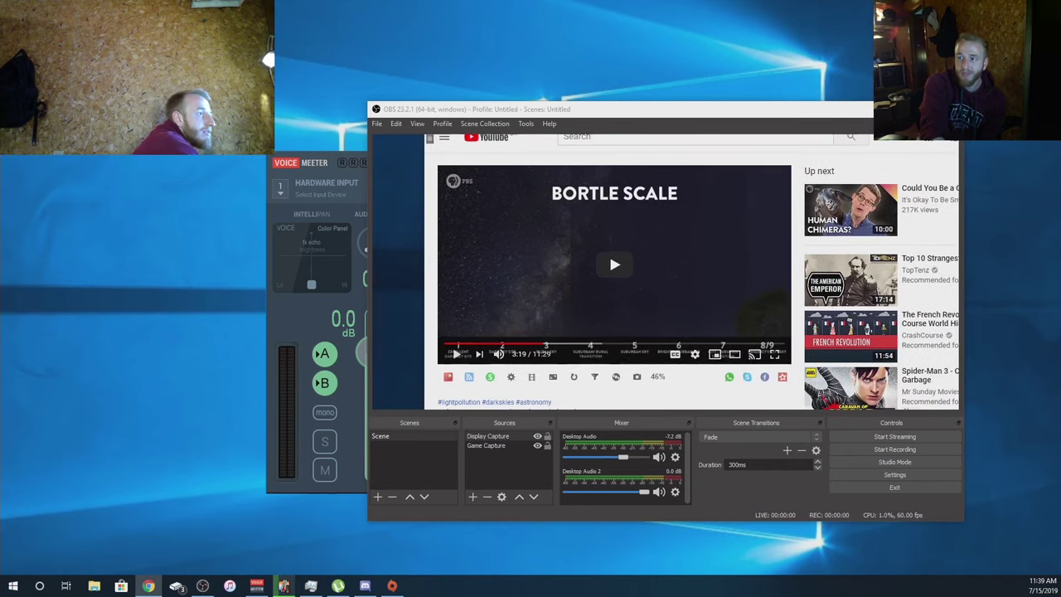
{"action": "key", "text": "F11"}
{"action": "key", "text": "F11"}
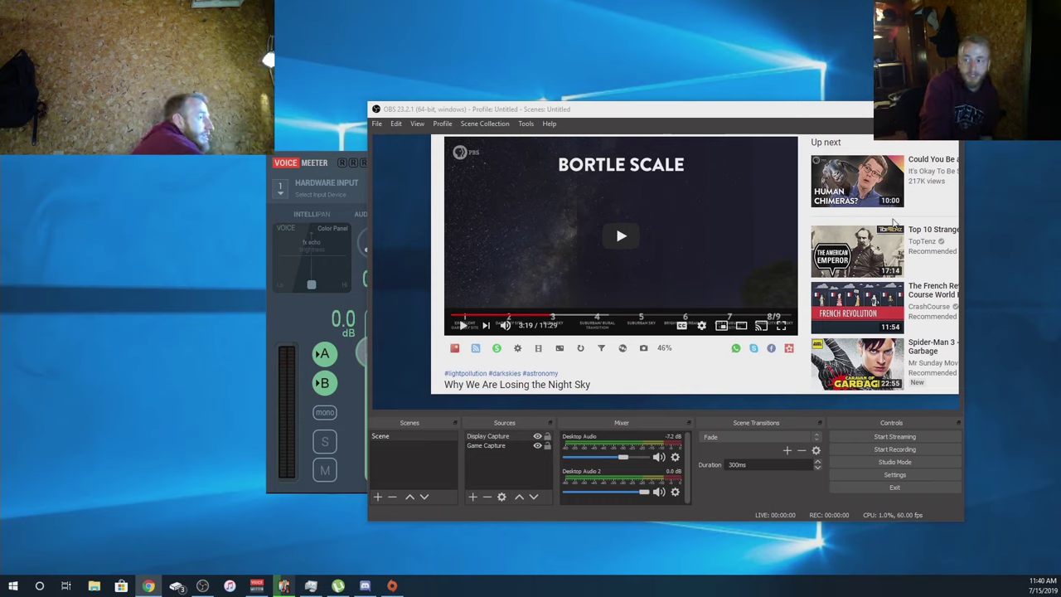
- Play 'Why We Are Losing the Night Sky' briefly and pause it at 3:21
{"action": "mouse_move", "coordinate": [822, 209]}
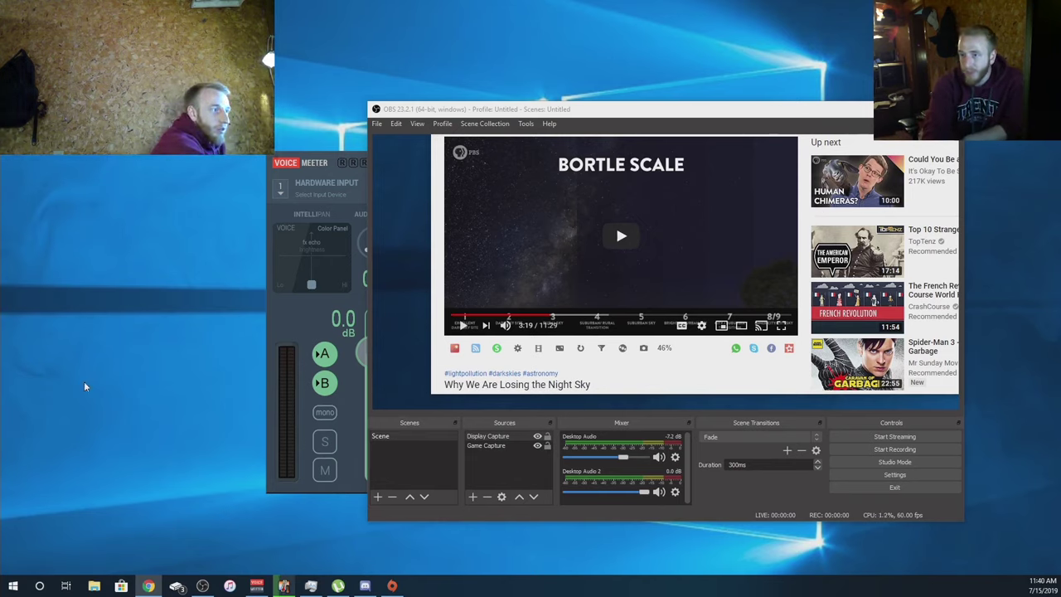
{"action": "left_click", "coordinate": [644, 247]}
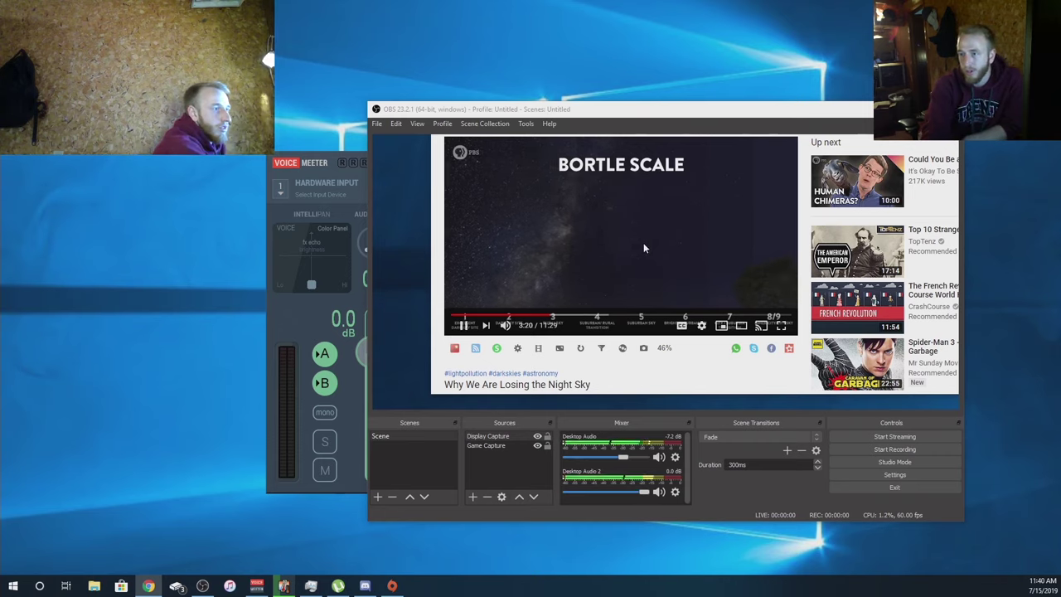
{"action": "left_click", "coordinate": [642, 241]}
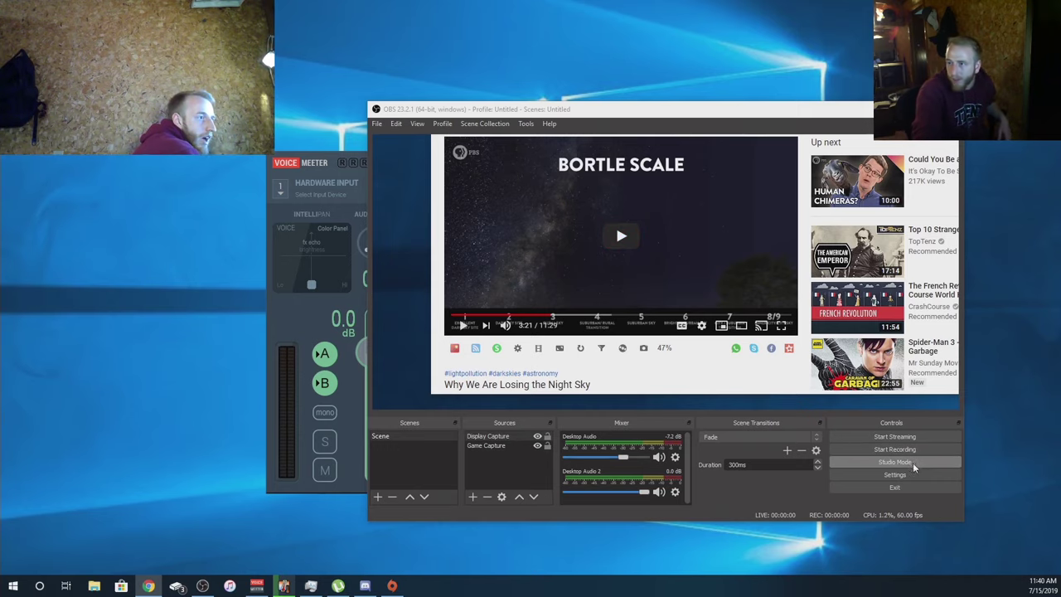
{"action": "left_click", "coordinate": [895, 475]}
{"action": "left_click", "coordinate": [433, 210]}
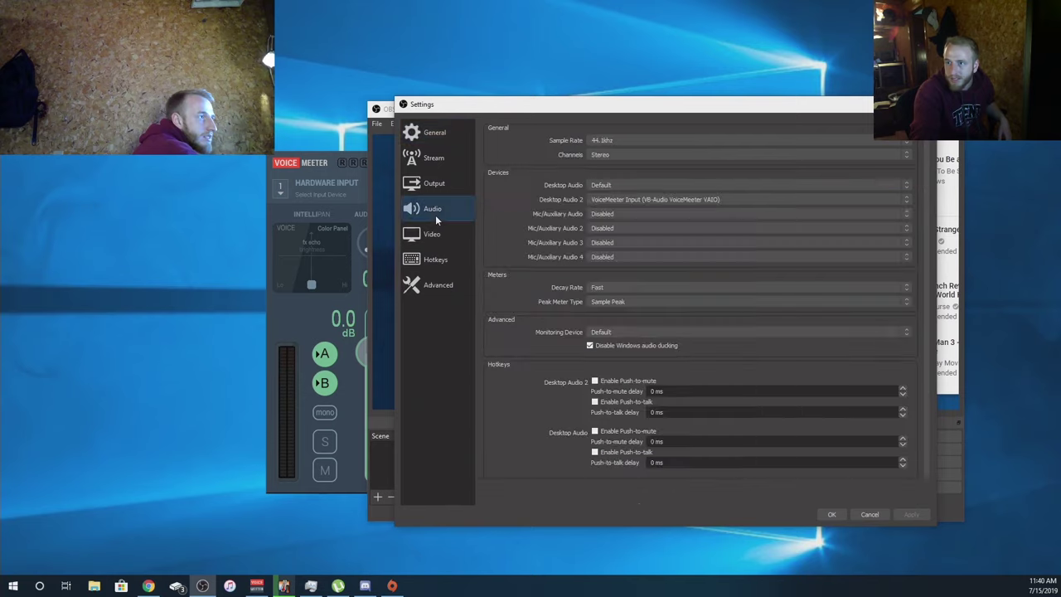
{"action": "left_click", "coordinate": [636, 202]}
{"action": "left_click", "coordinate": [637, 202]}
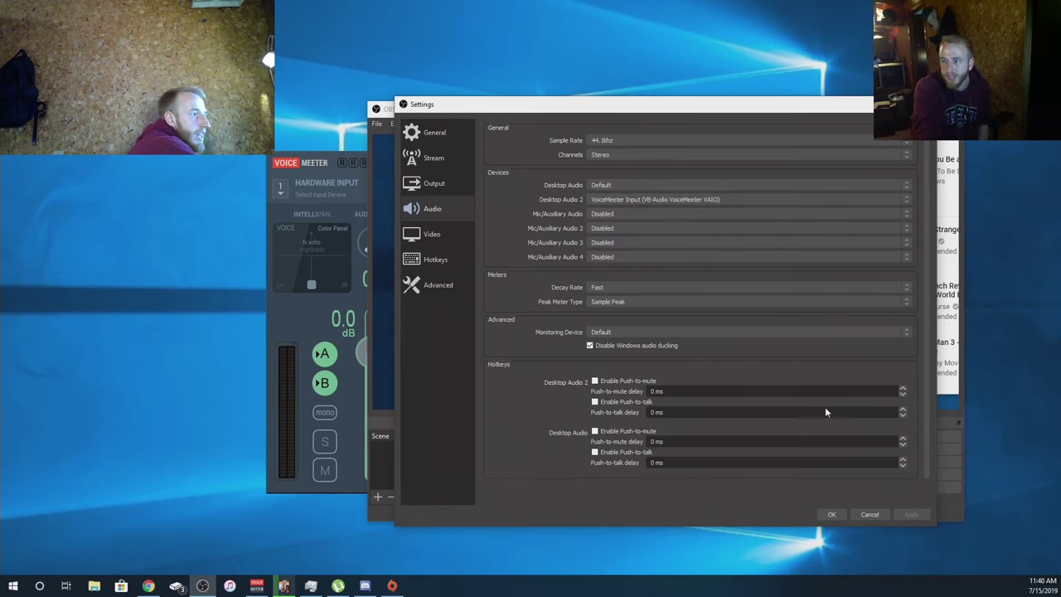
{"action": "left_click_drag", "start_coordinate": [655, 111], "coordinate": [432, 107]}
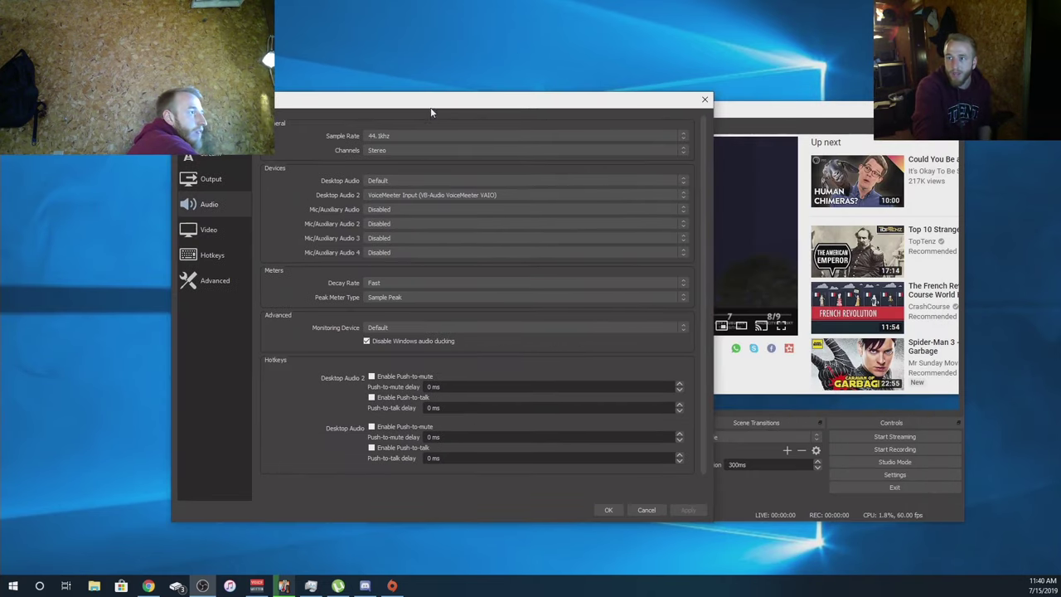
{"action": "left_click", "coordinate": [612, 511]}
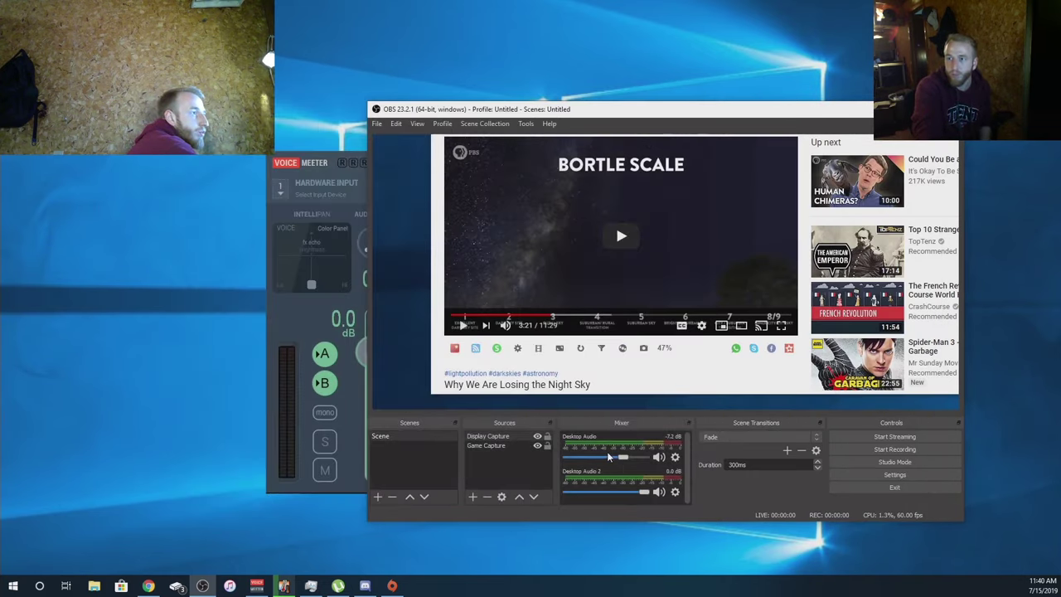
{"action": "left_click", "coordinate": [525, 124]}
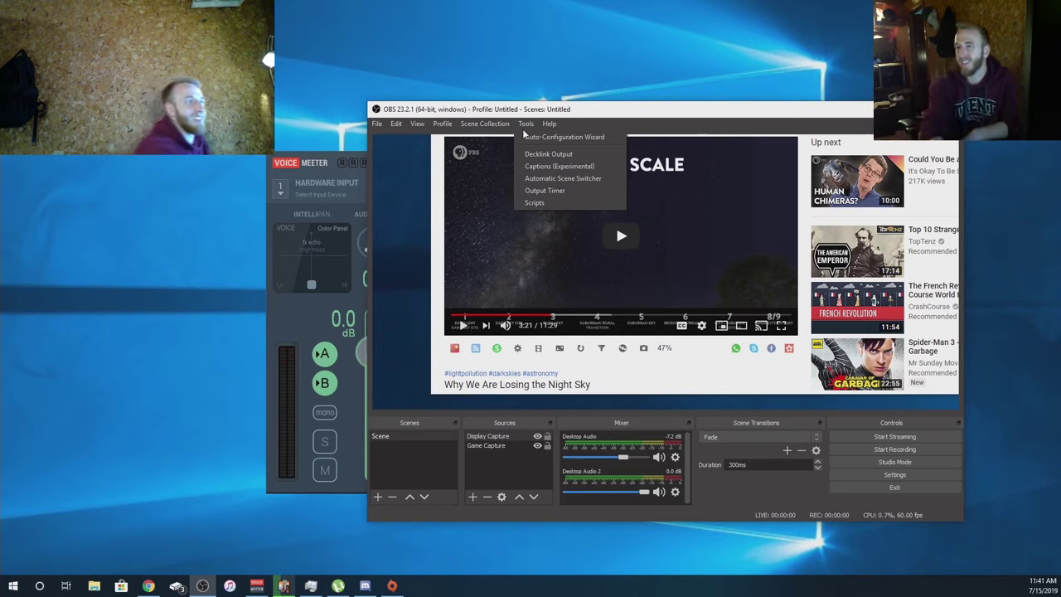
{"action": "left_click", "coordinate": [539, 95]}
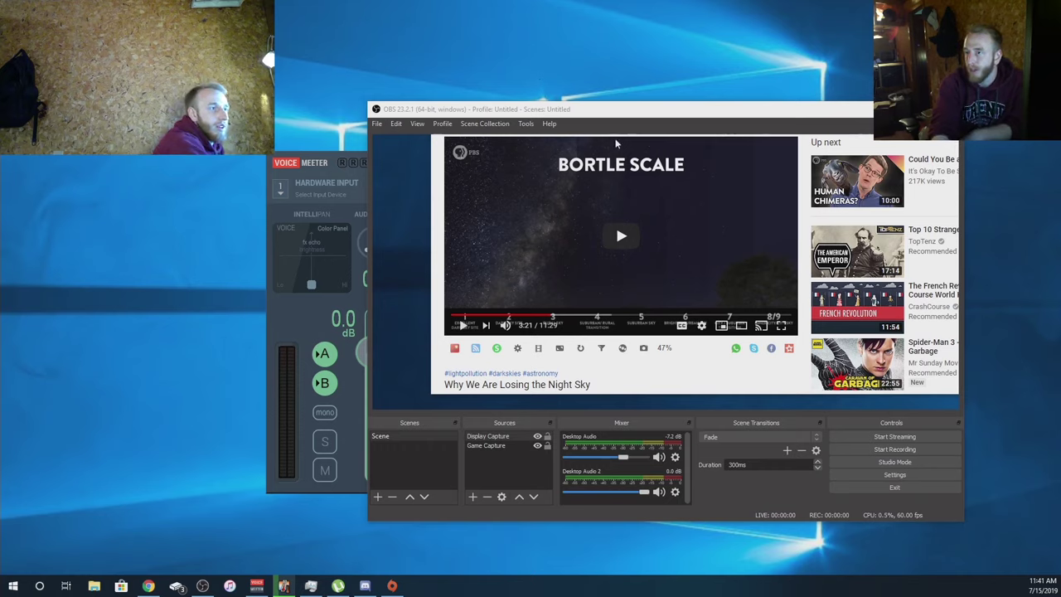
{"action": "mouse_move", "coordinate": [823, 273]}
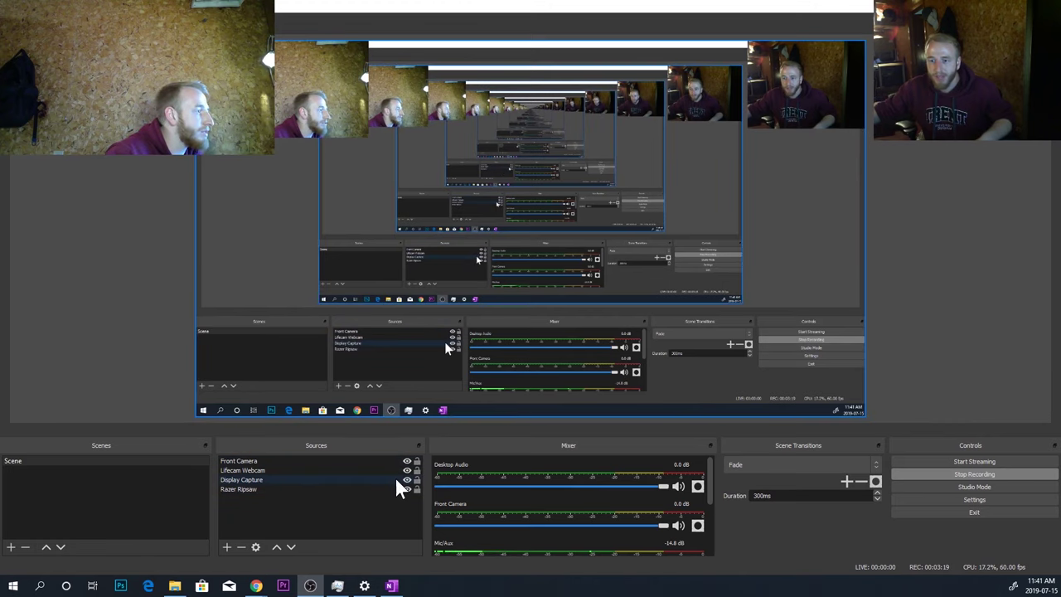
{"action": "right_click", "coordinate": [295, 503]}
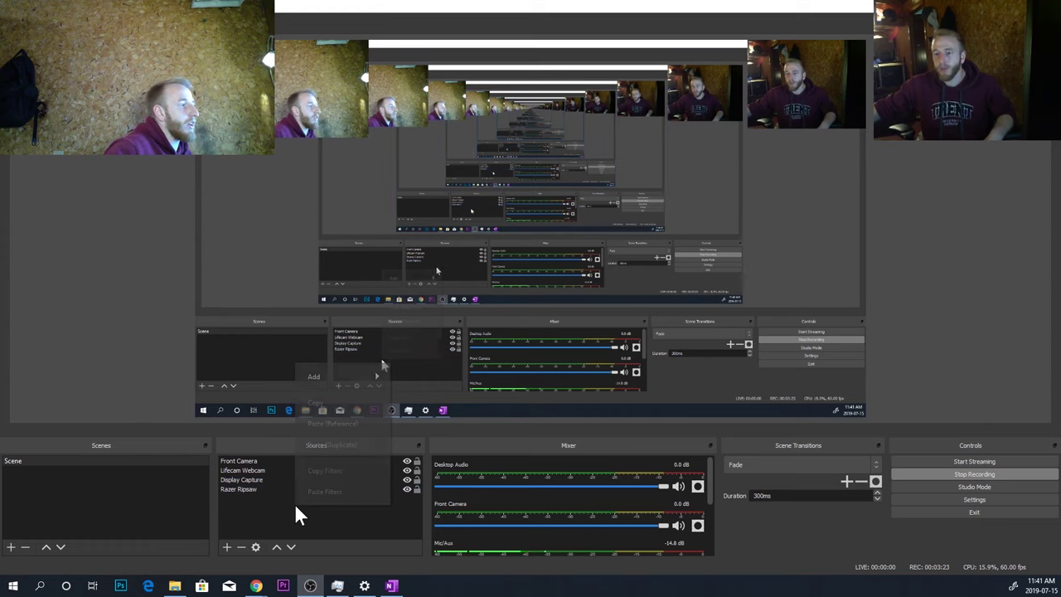
{"action": "mouse_move", "coordinate": [319, 375]}
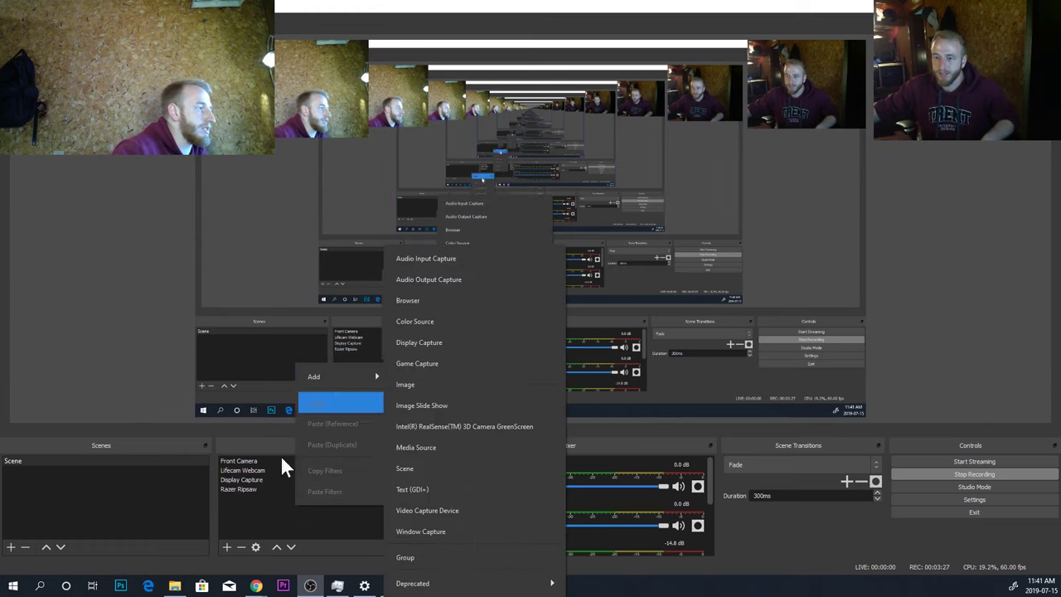
{"action": "left_click", "coordinate": [233, 498]}
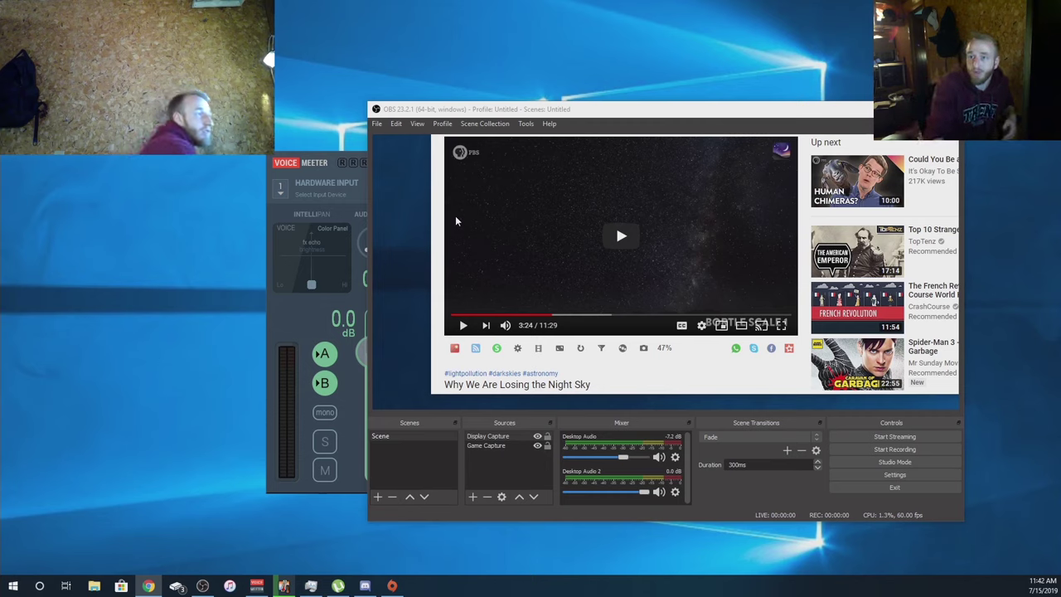
- Open a Fullscreen Projector of the preview on Display 2 and minimise the Chrome window
{"action": "right_click", "coordinate": [494, 253]}
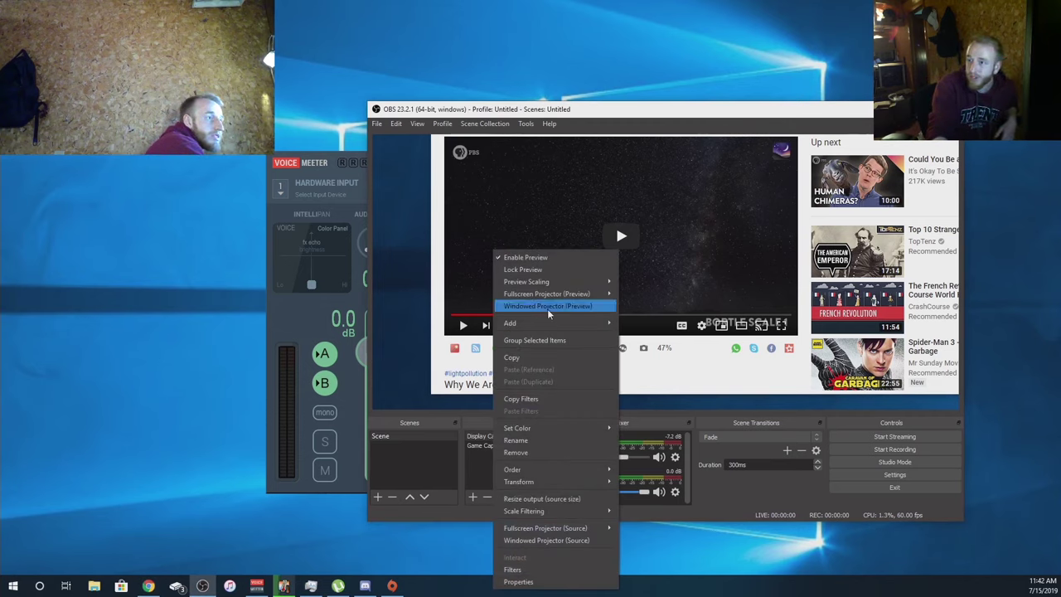
{"action": "mouse_move", "coordinate": [554, 294]}
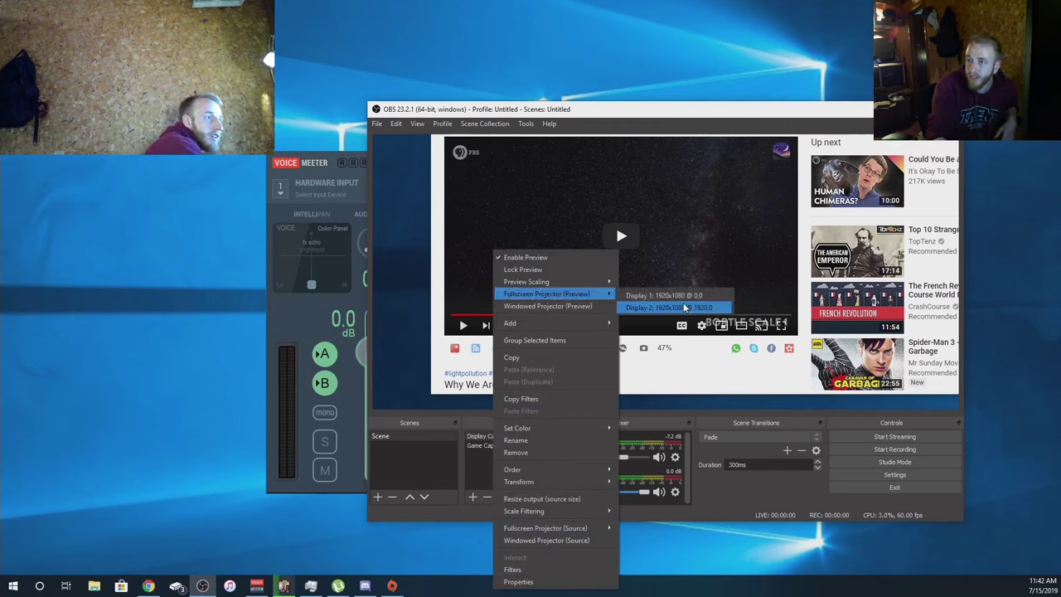
{"action": "left_click", "coordinate": [686, 308]}
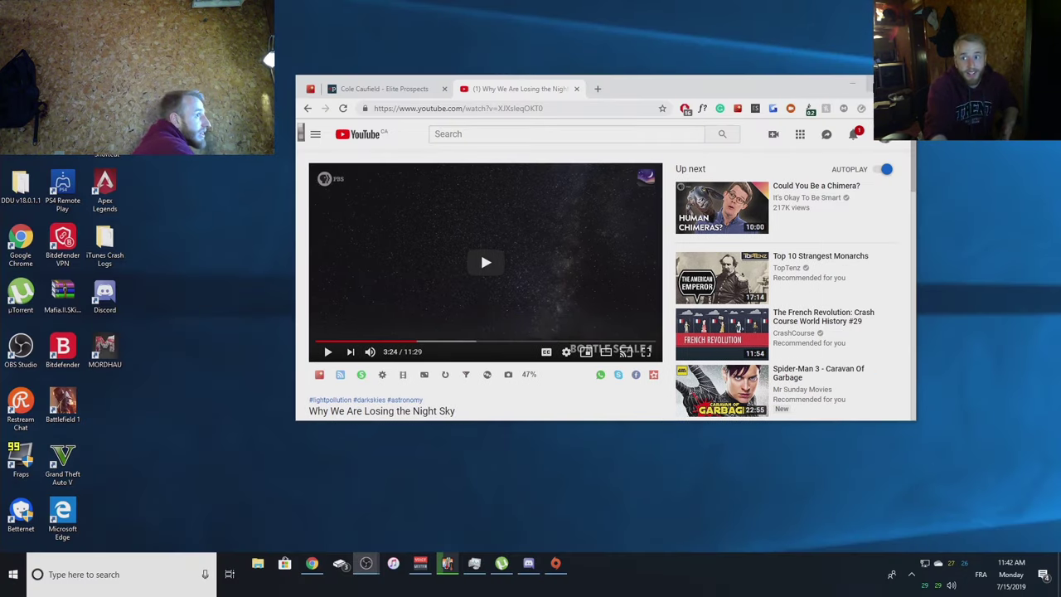
{"action": "left_click", "coordinate": [853, 83]}
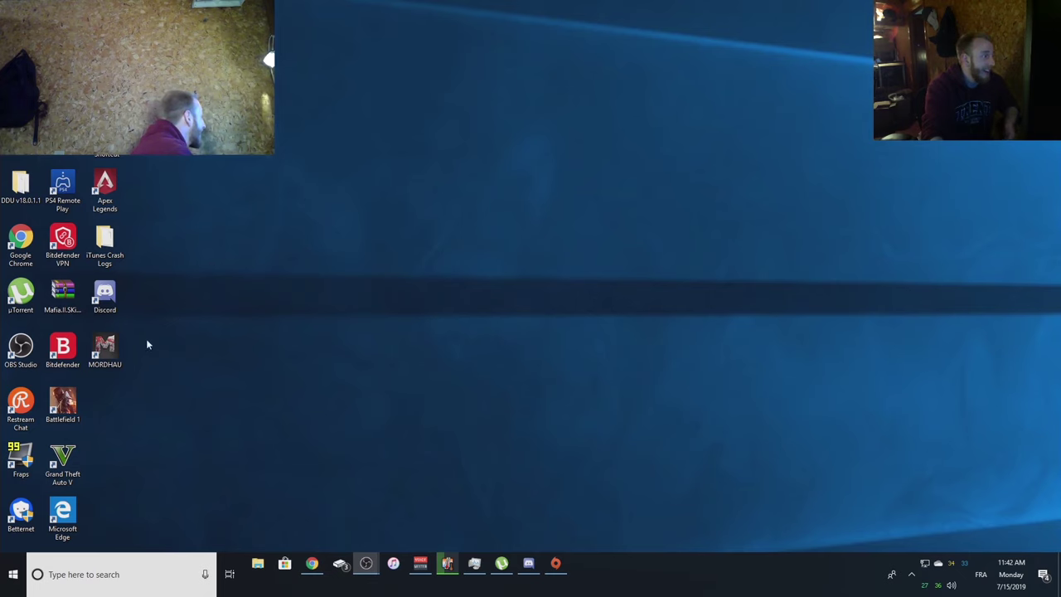